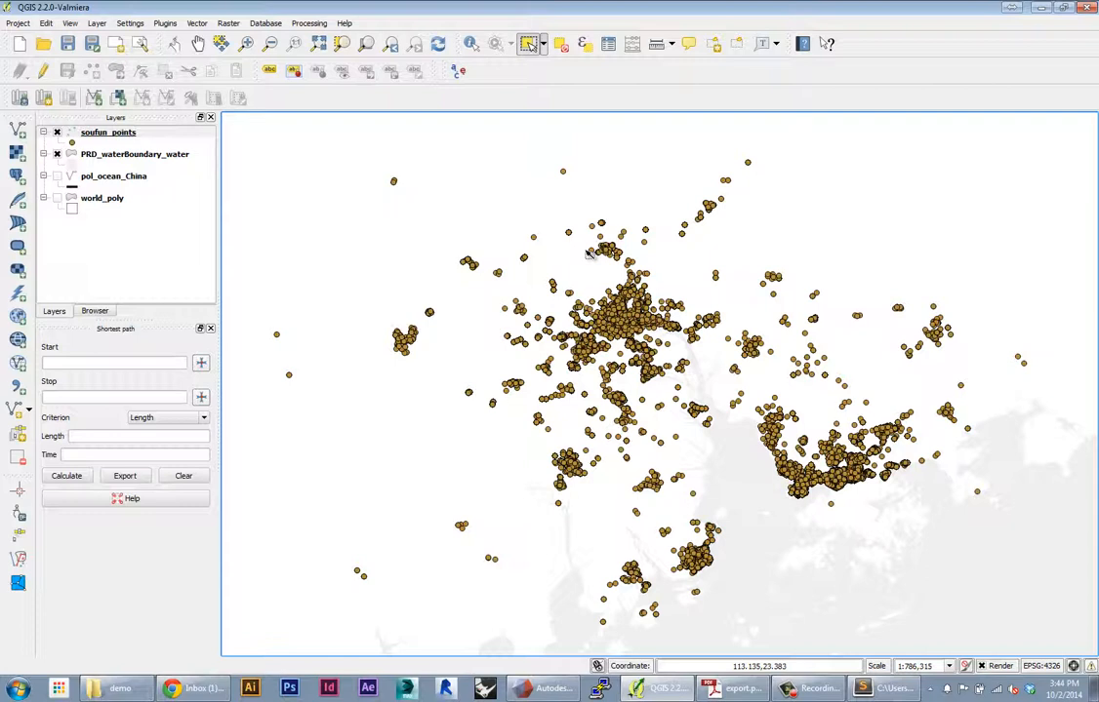
Turn on editing for the soufun_points layer.
left_click(102, 133)
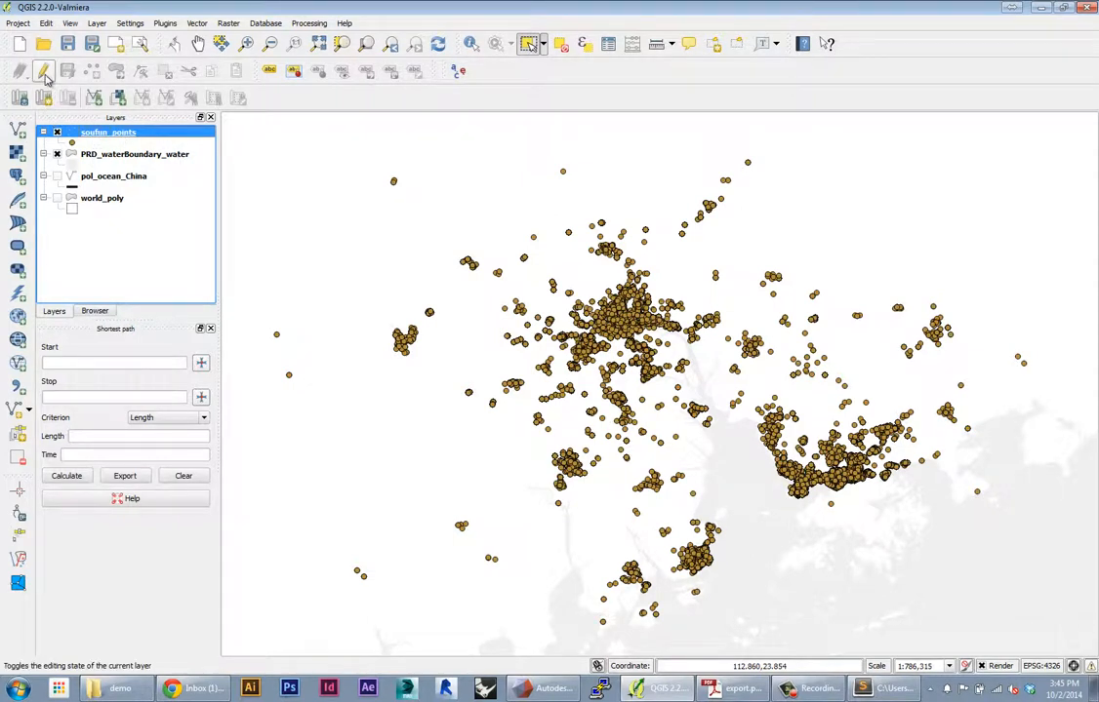
right_click(90, 133)
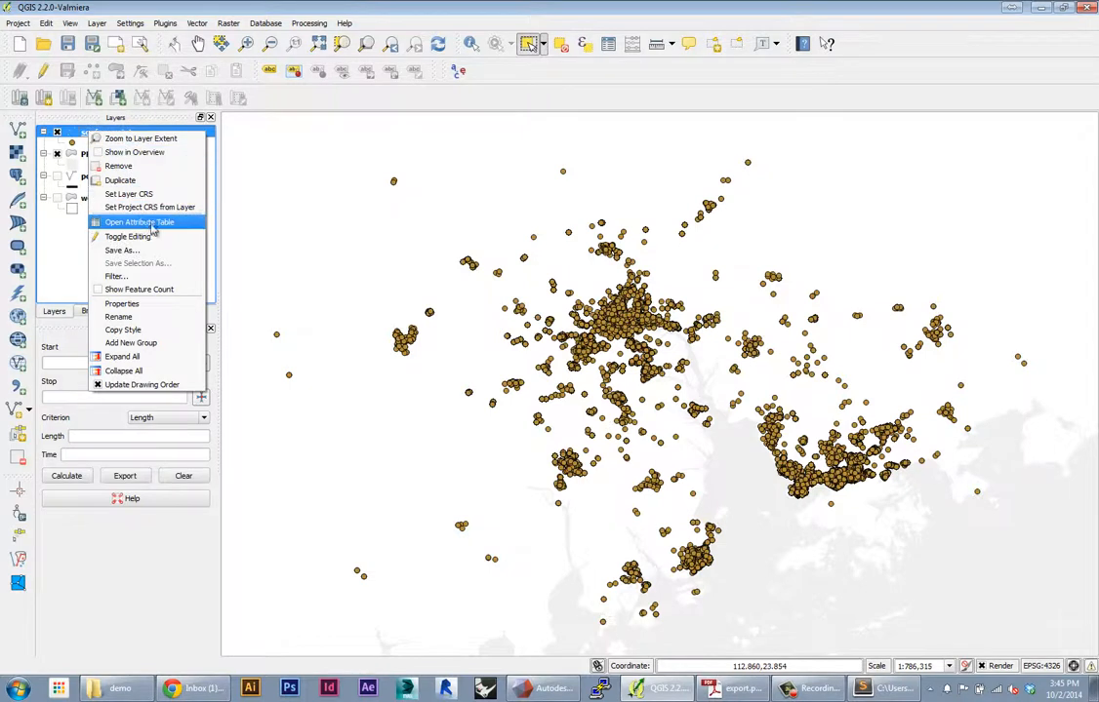
left_click(125, 237)
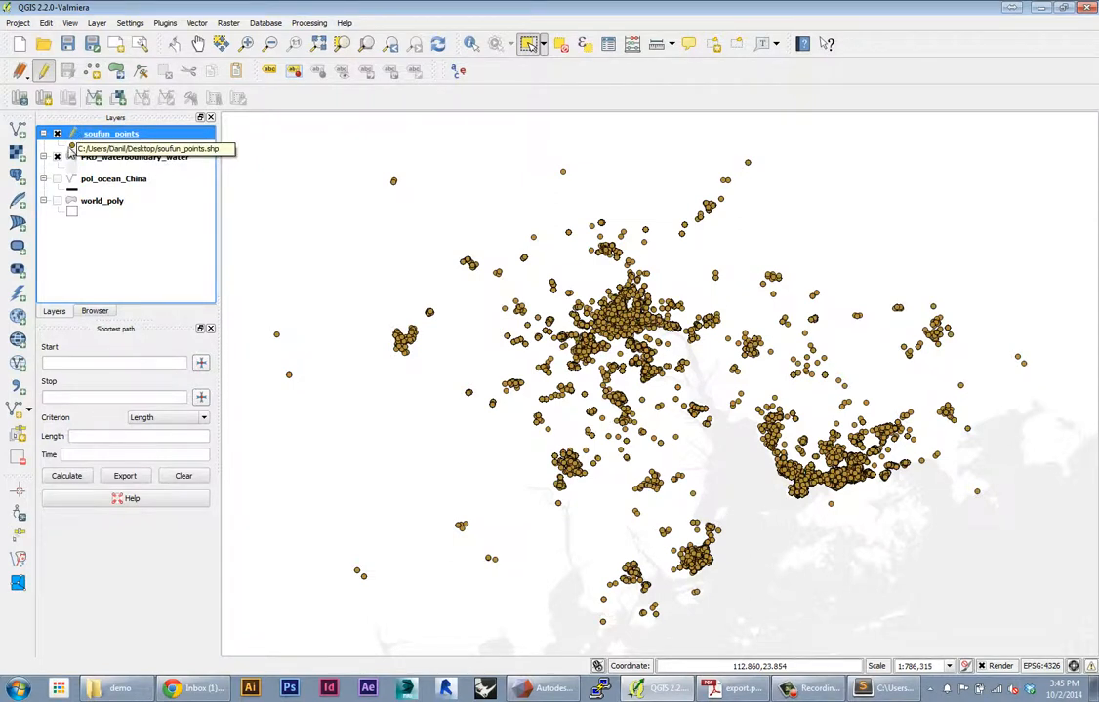
left_click(89, 156)
left_click(92, 136)
left_click(96, 166)
left_click(95, 188)
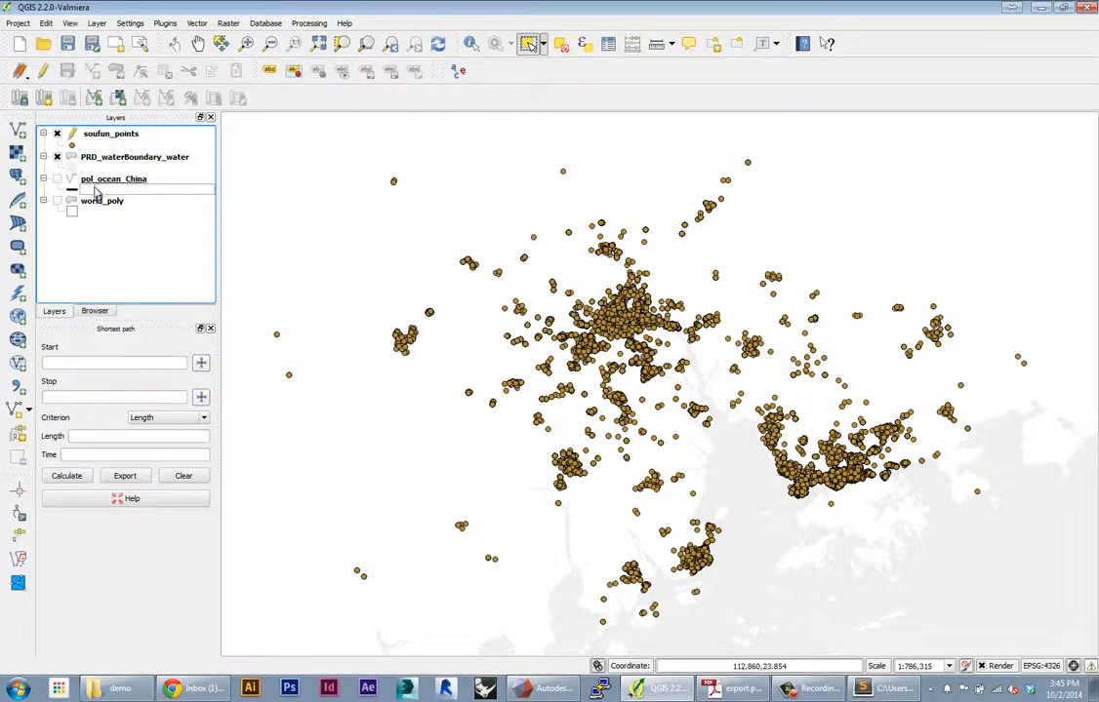
left_click(94, 179)
left_click(96, 133)
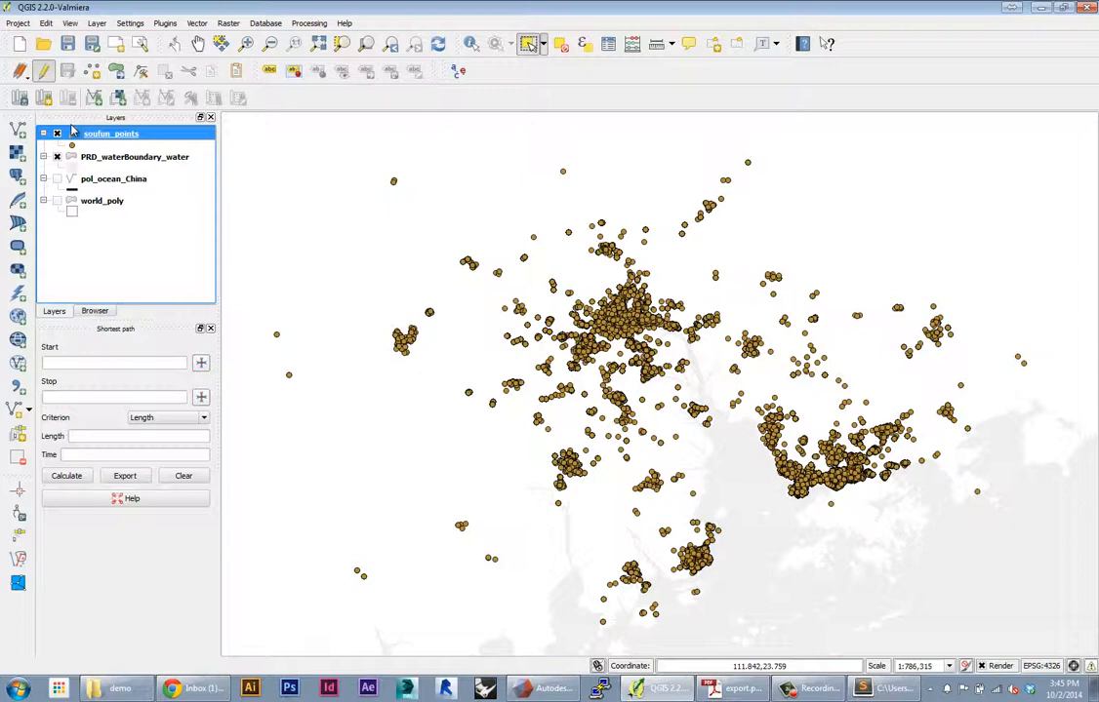
left_click(43, 72)
Add a point feature to soufun_points in the empty area northwest of the small isolated cluster, keeping the default attributes.
left_click_drag(495, 304, 527, 385)
scroll(437, 361, "up", 1)
scroll(431, 363, "up", 1)
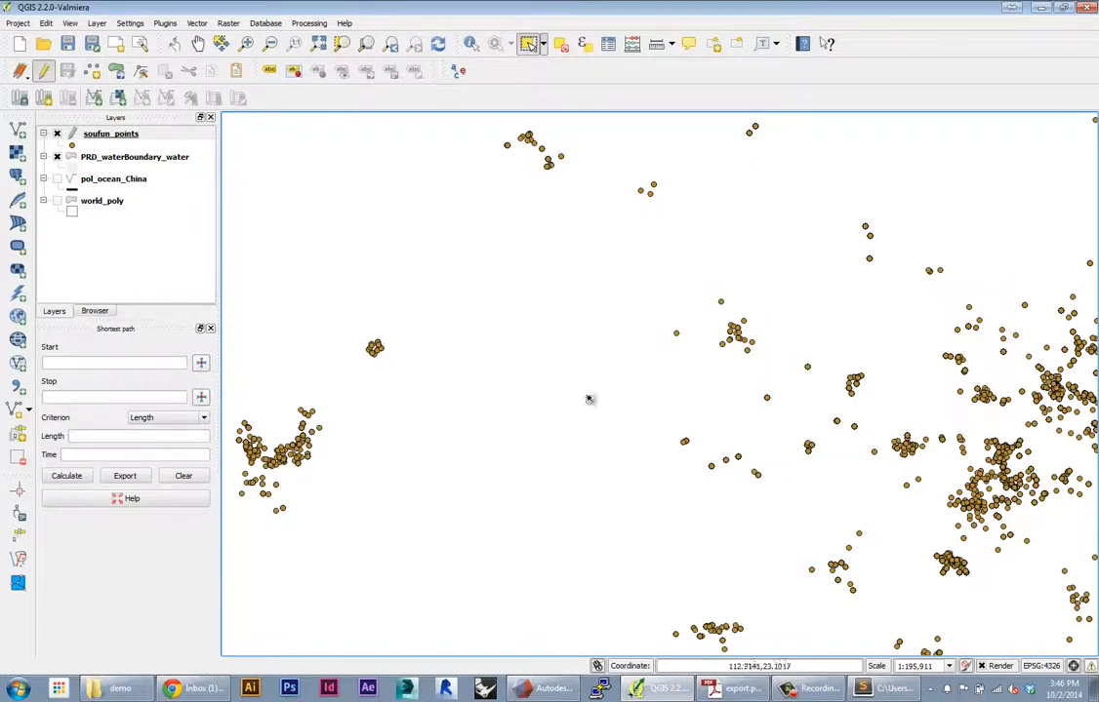
scroll(330, 314, "up", 1)
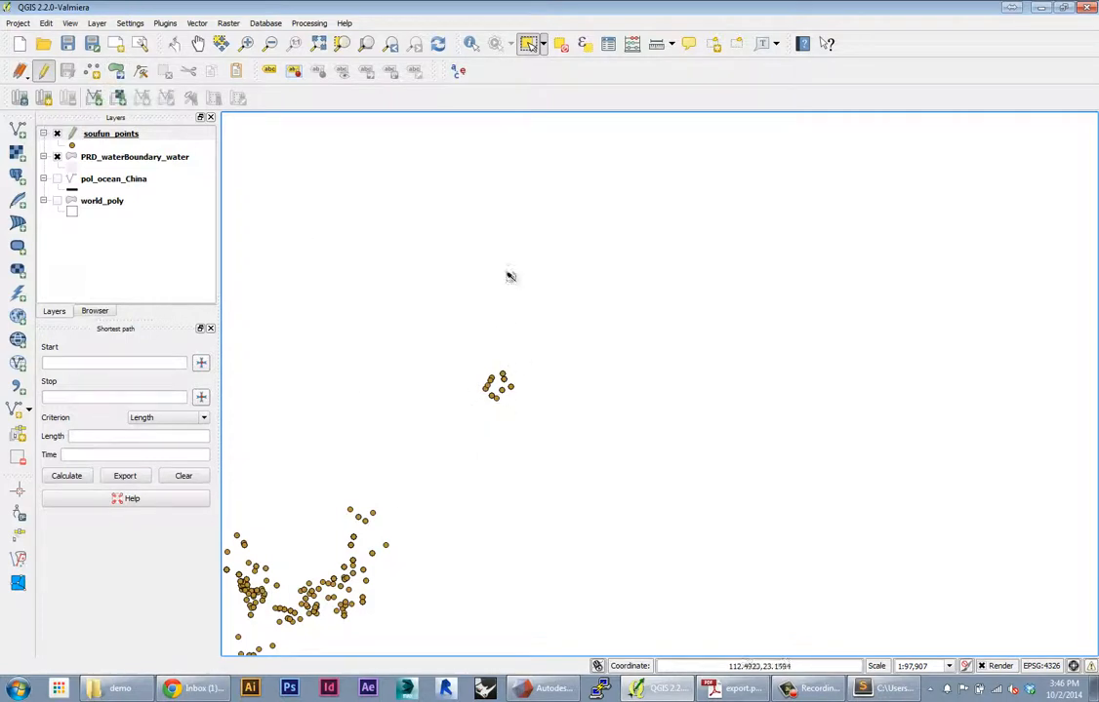
left_click(90, 74)
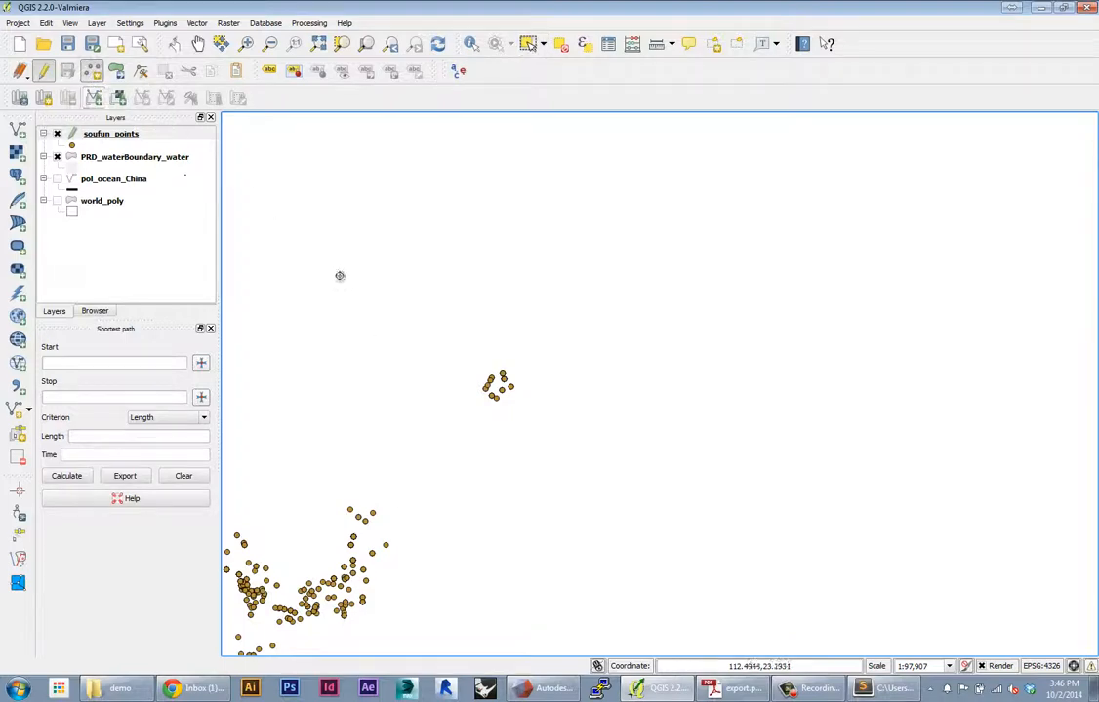
left_click(333, 219)
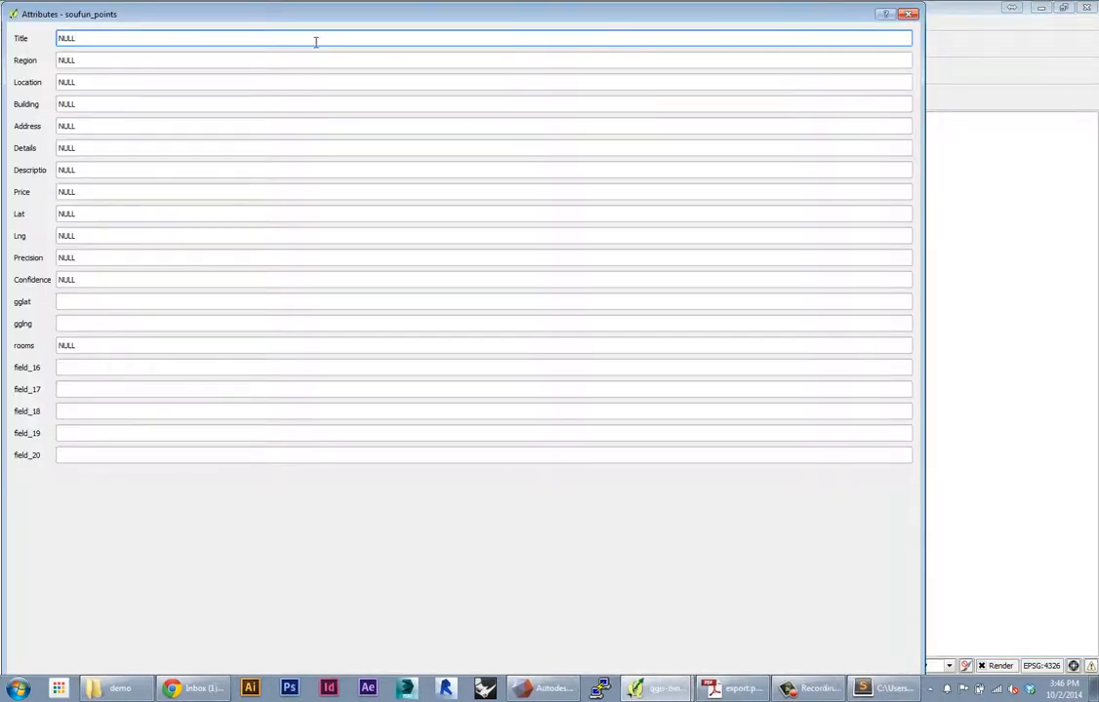
left_click_drag(305, 17, 322, 53)
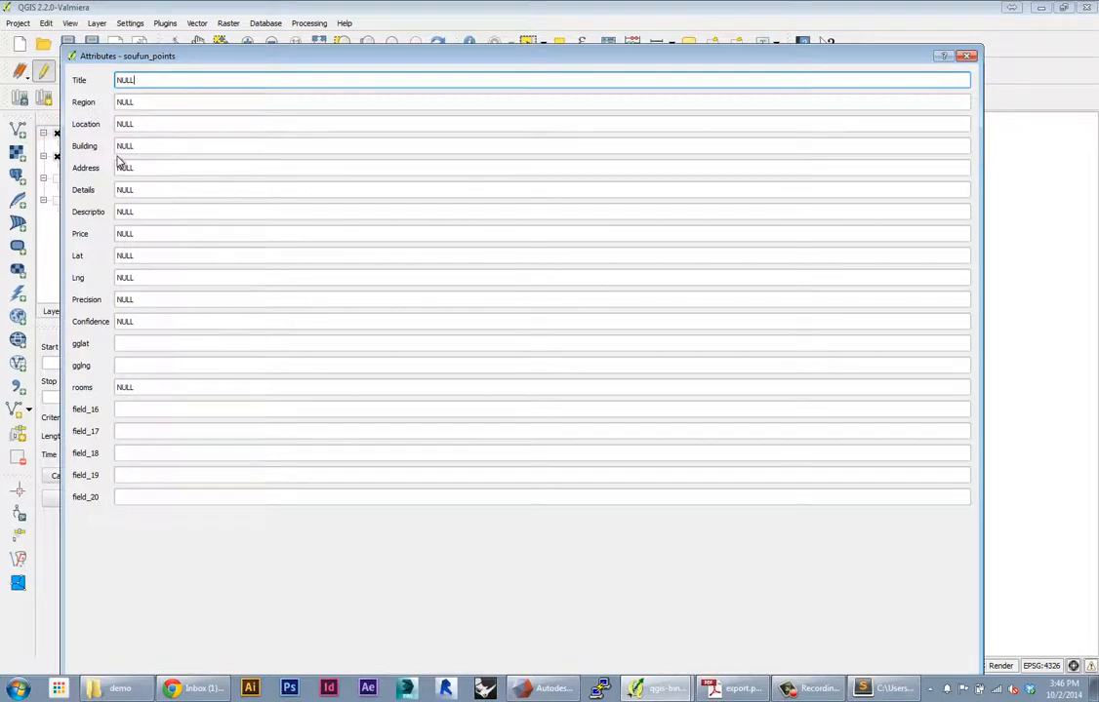
left_click_drag(168, 54, 441, 207)
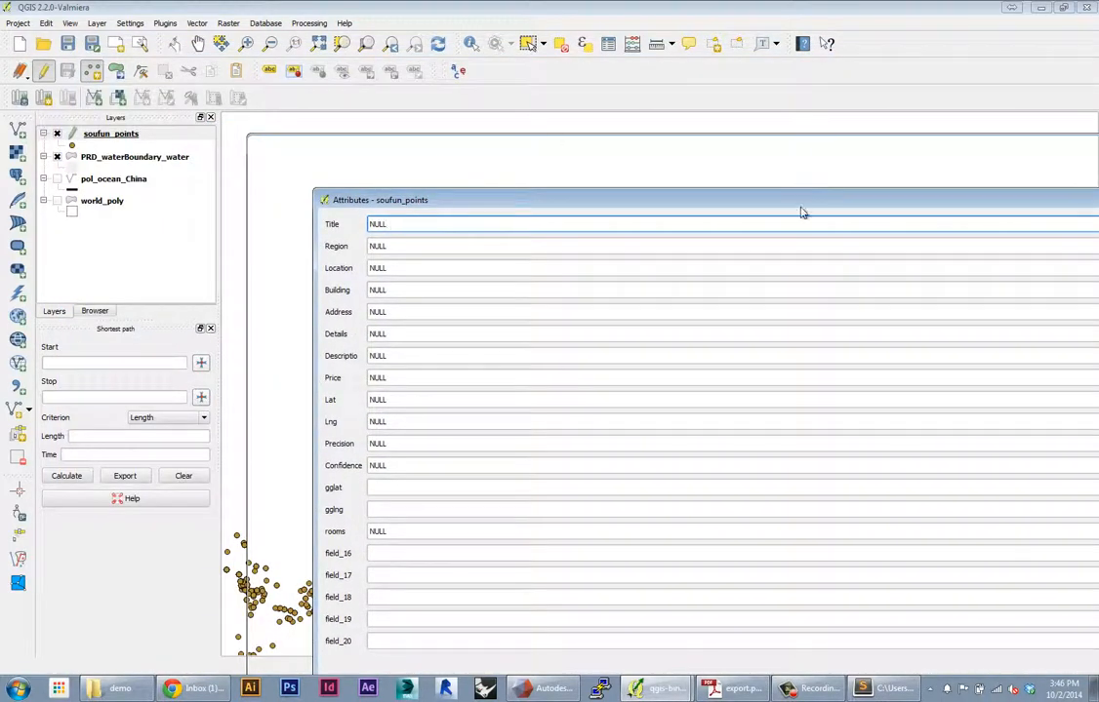
left_click_drag(800, 211, 553, 49)
left_click(898, 596)
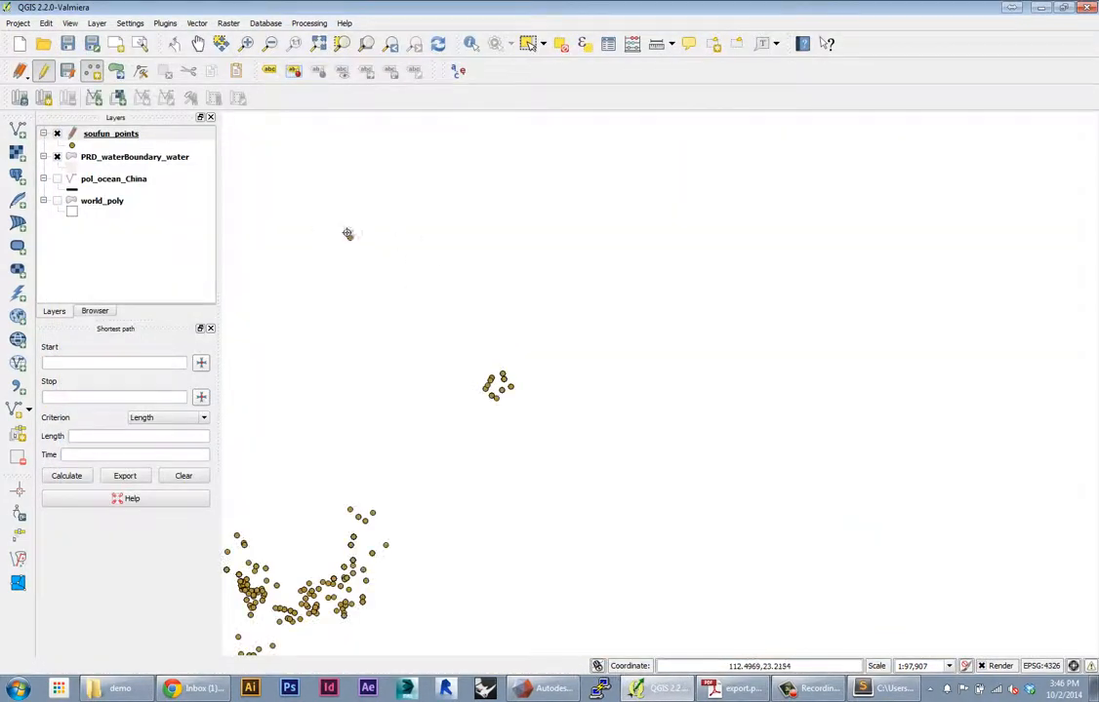
Select only the newly added point northwest of the small cluster and delete it.
left_click(349, 238)
left_click(528, 44)
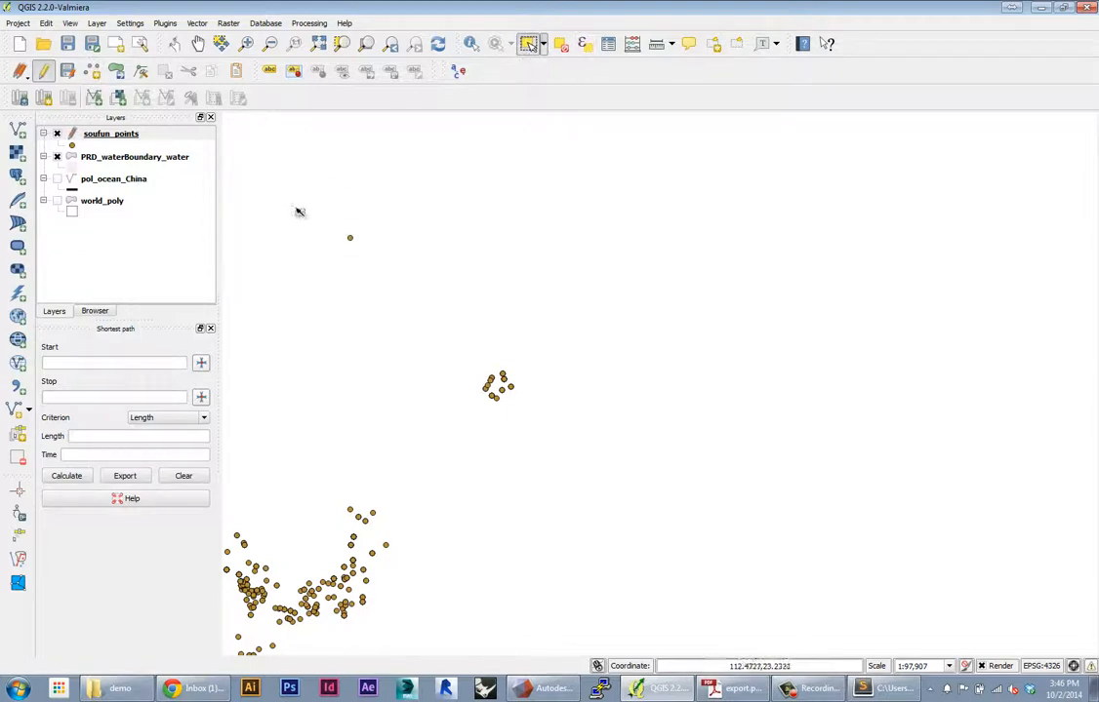
left_click_drag(298, 211, 403, 277)
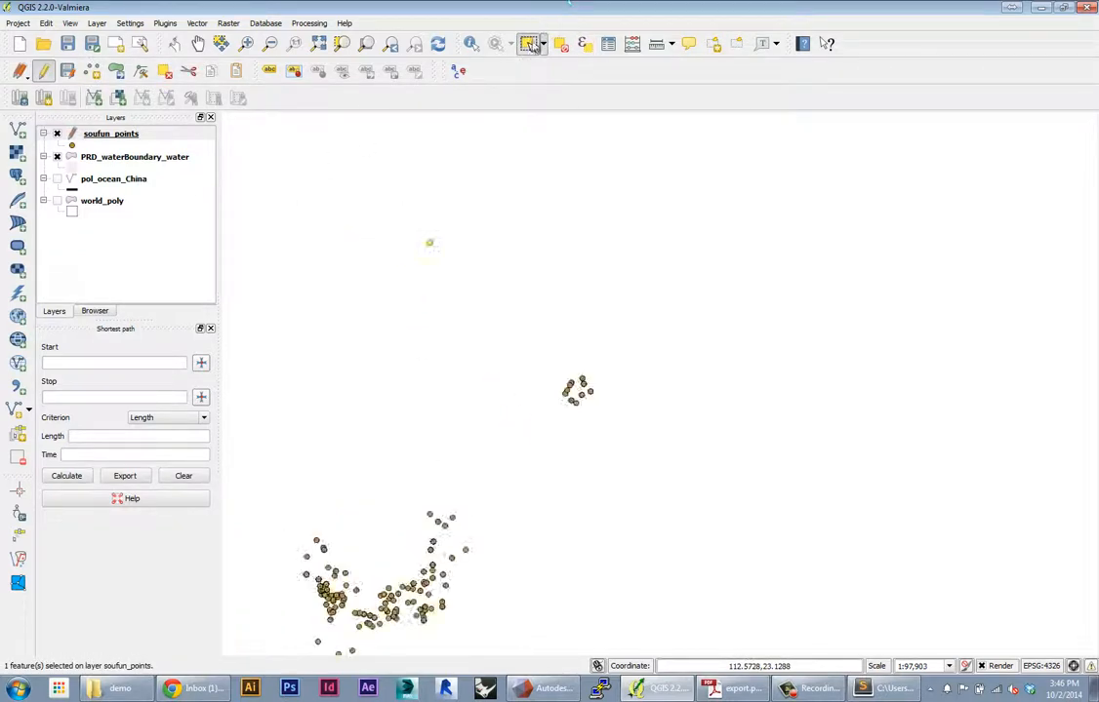
left_click_drag(510, 348, 624, 446)
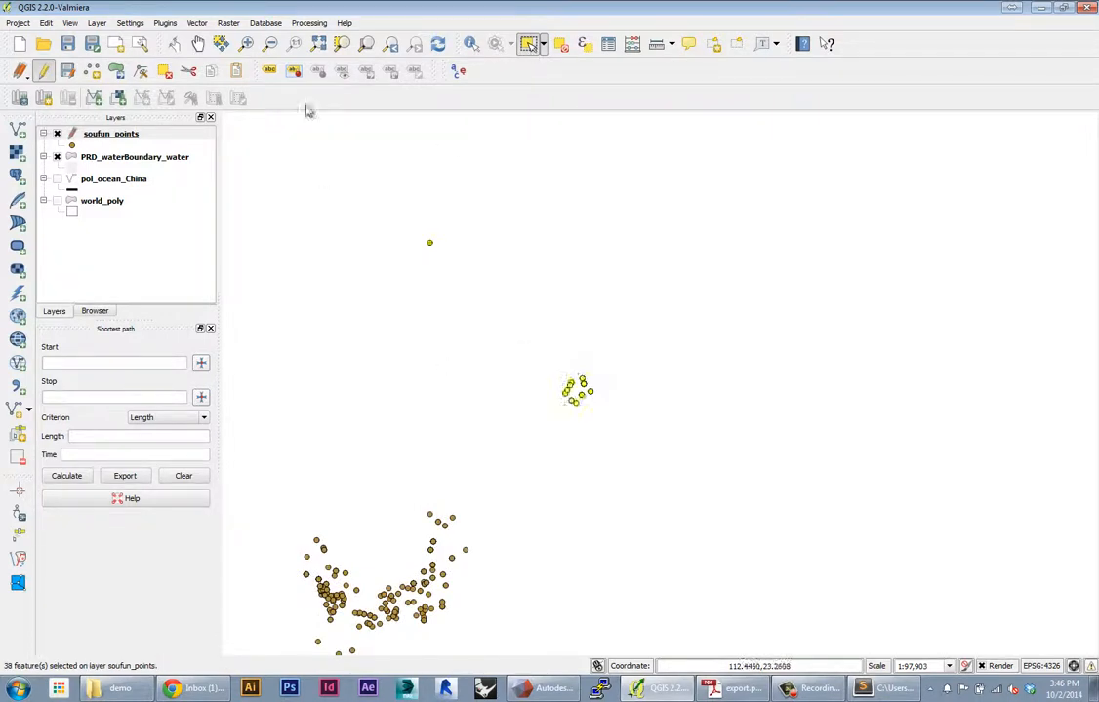
left_click_drag(360, 172, 497, 314)
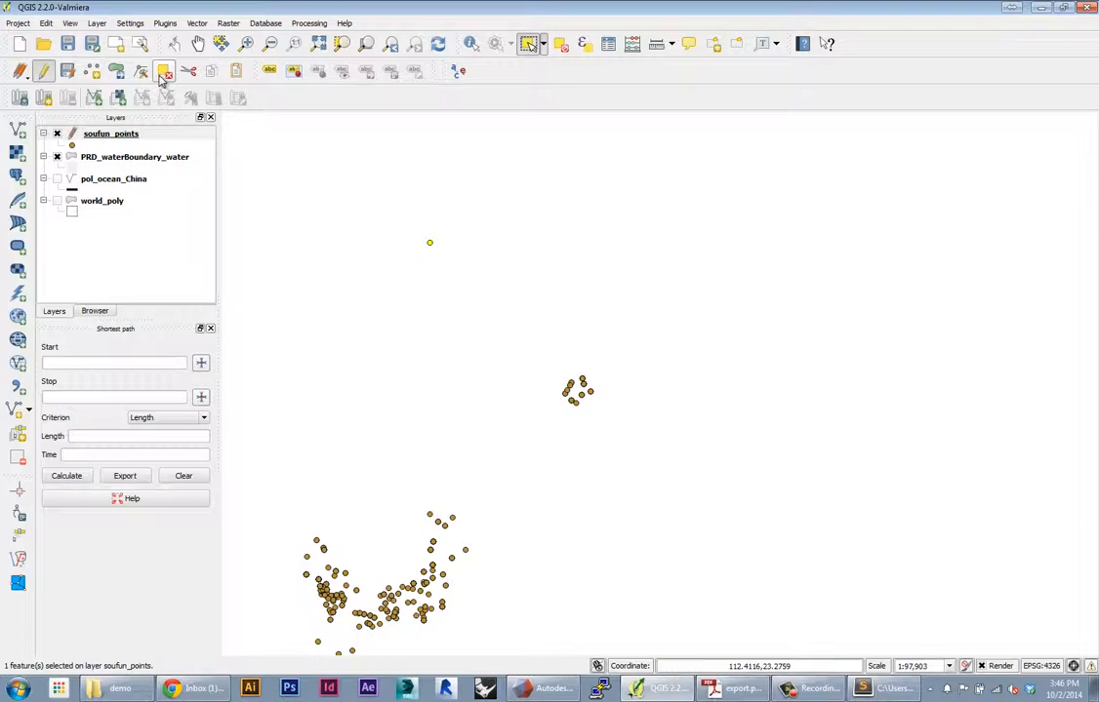
left_click(162, 80)
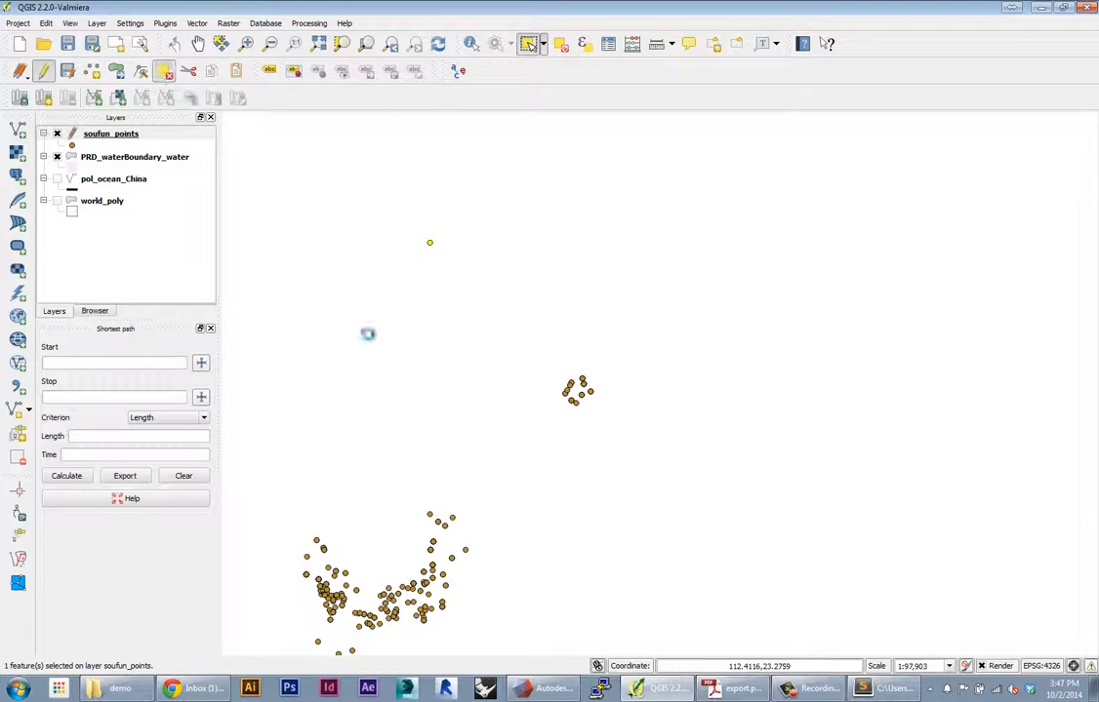
left_click_drag(583, 464, 555, 439)
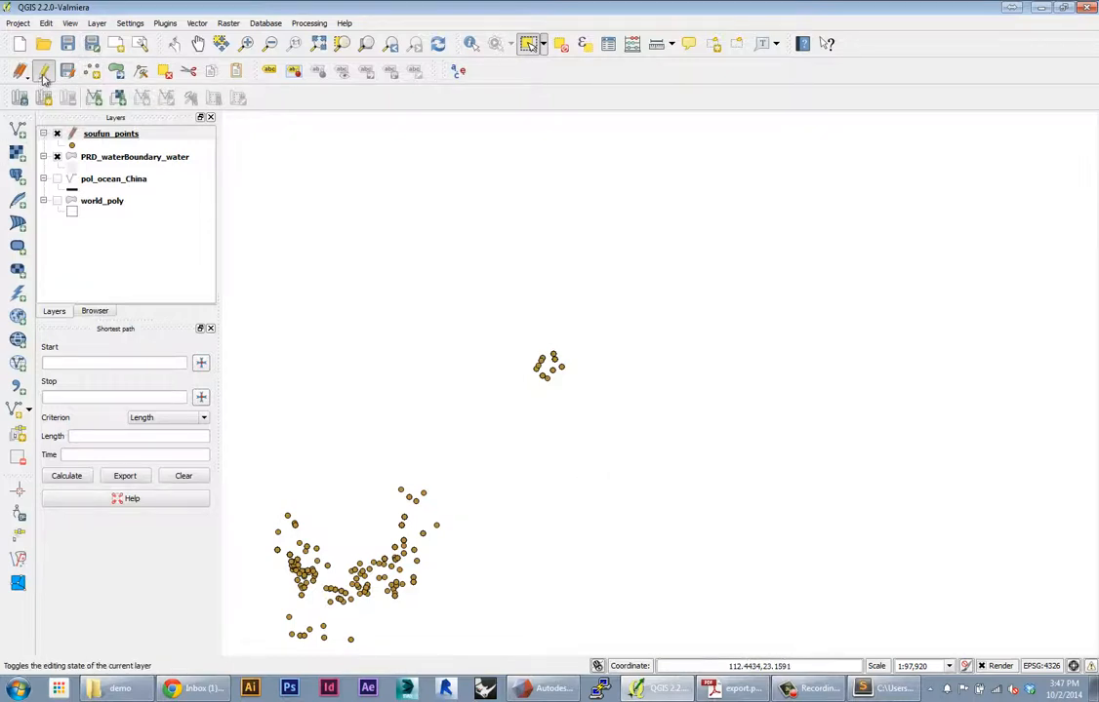
mouse_move(400, 360)
left_mouse_down()
mouse_move(410, 439)
mouse_move(426, 359)
left_mouse_up()
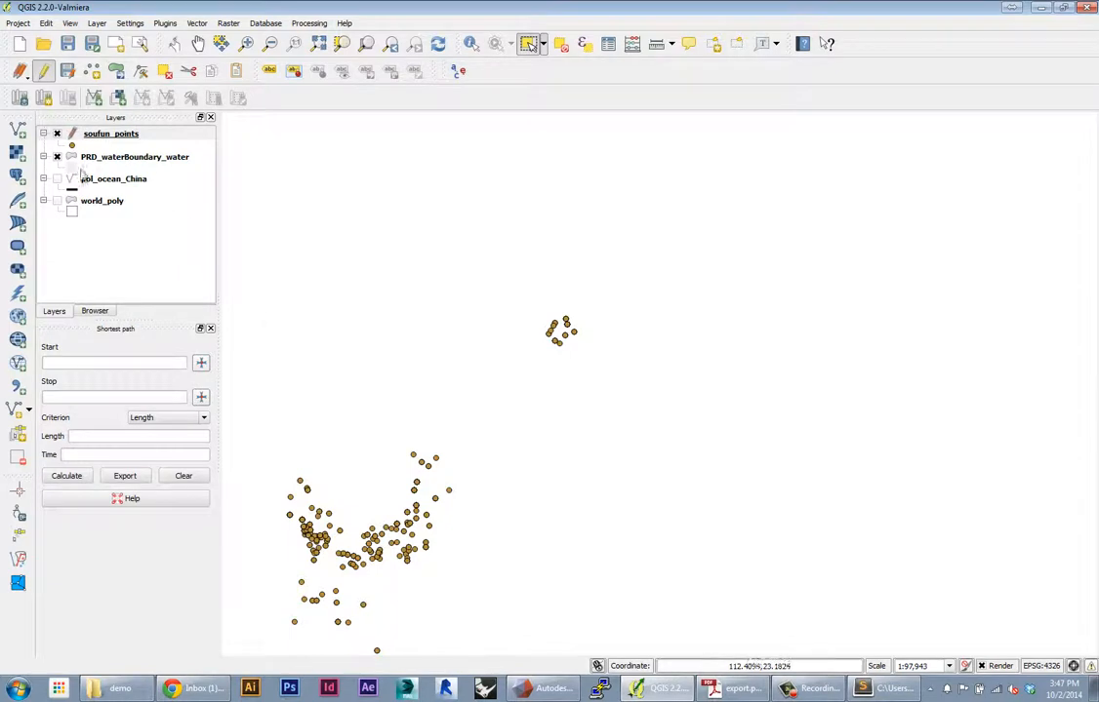
Open the soufun_points attribute table and select the point clusters south of the main concentration on the map.
right_click(110, 140)
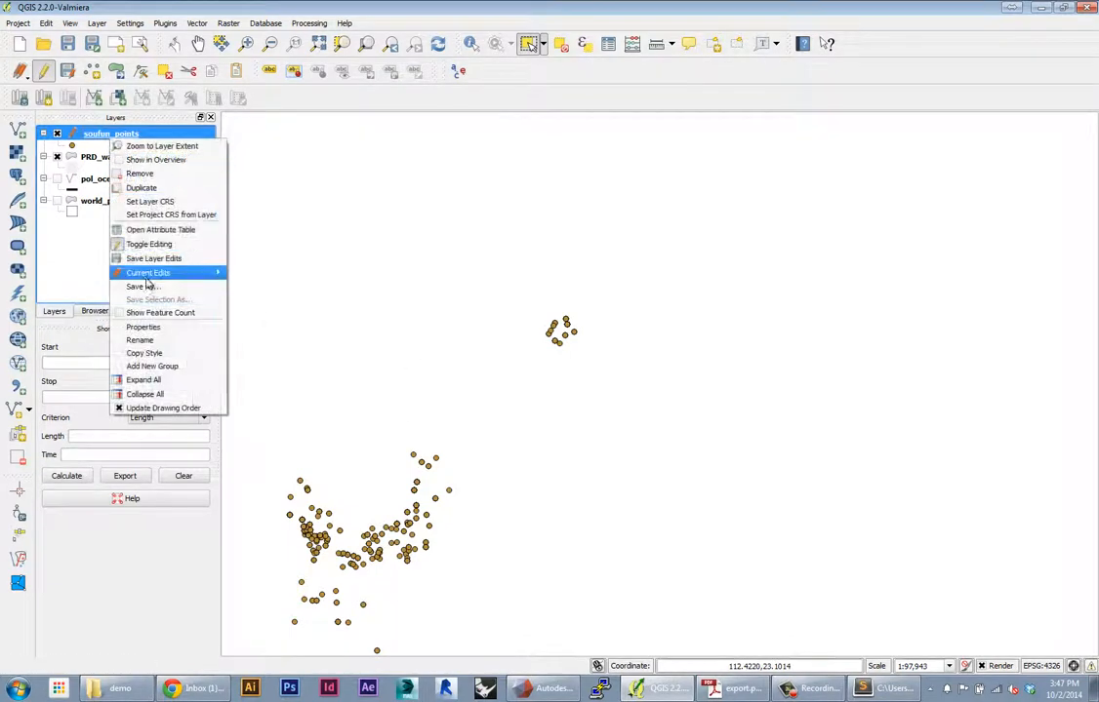
key("Return")
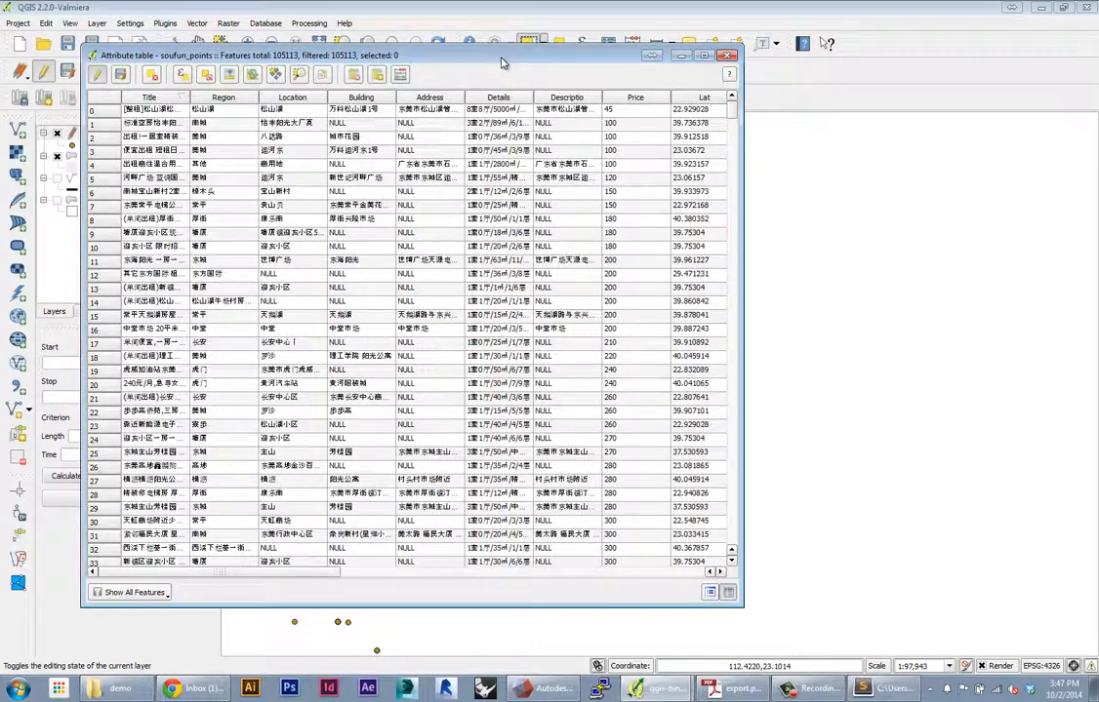
left_click_drag(501, 63, 467, 85)
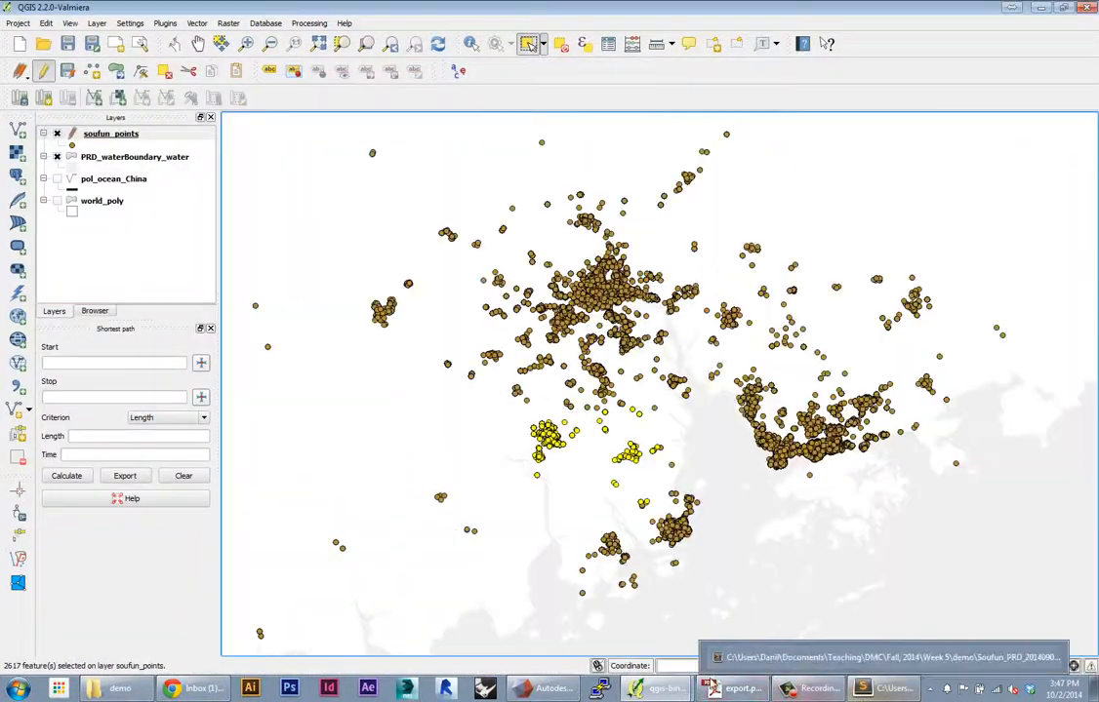
Examine the rows of the selected points in the attribute table and clear the selection.
mouse_move(659, 688)
left_click(654, 657)
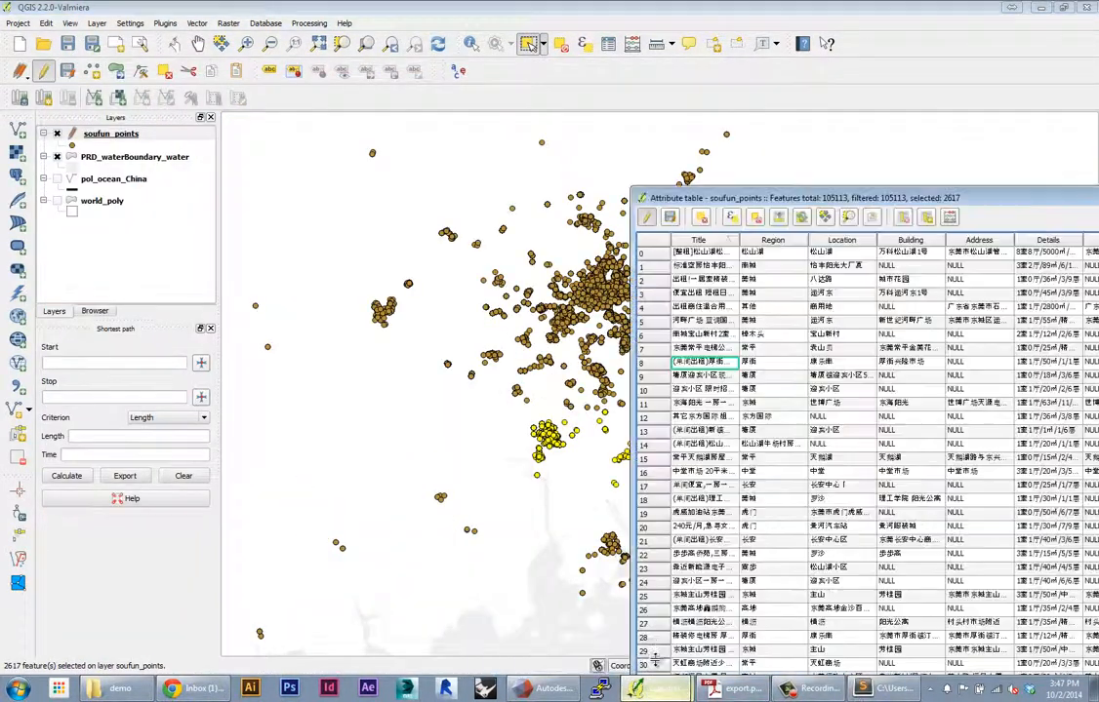
left_click_drag(741, 192, 312, 54)
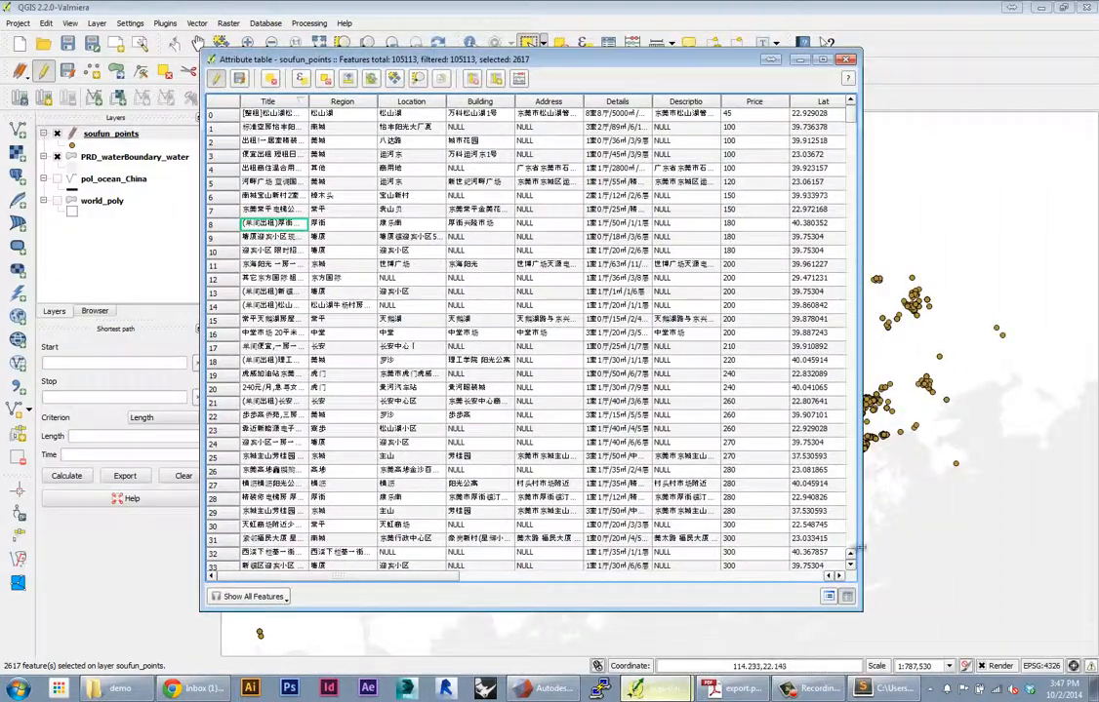
left_click(851, 294)
left_click_drag(851, 295, 848, 539)
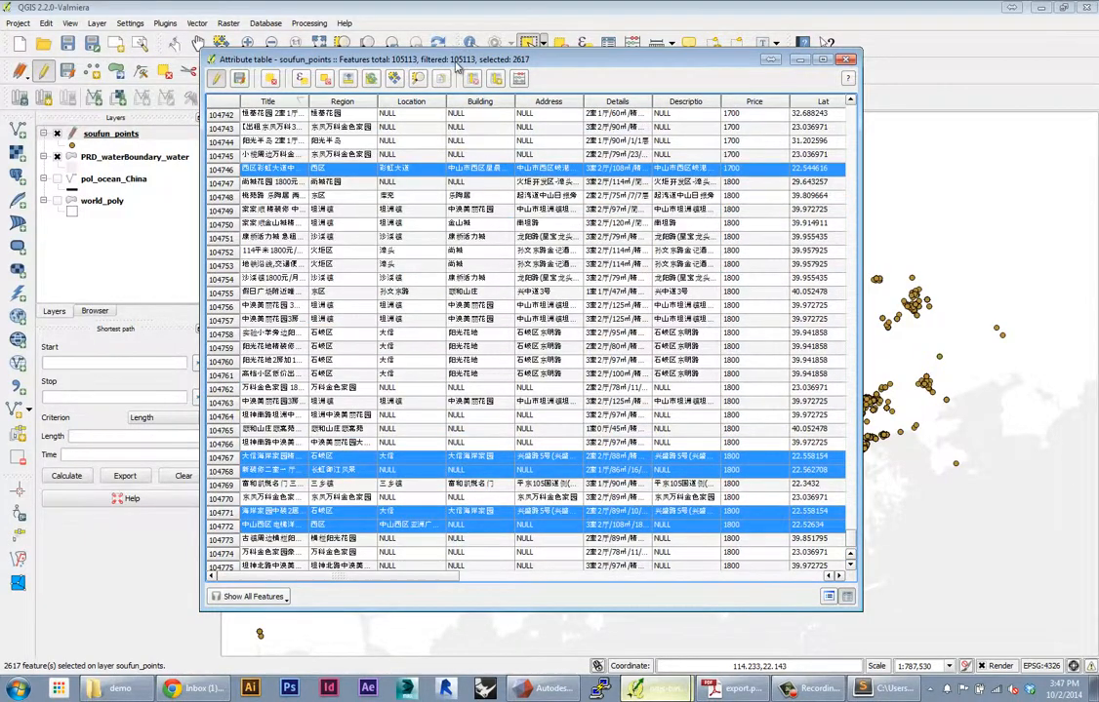
left_click_drag(457, 61, 676, 100)
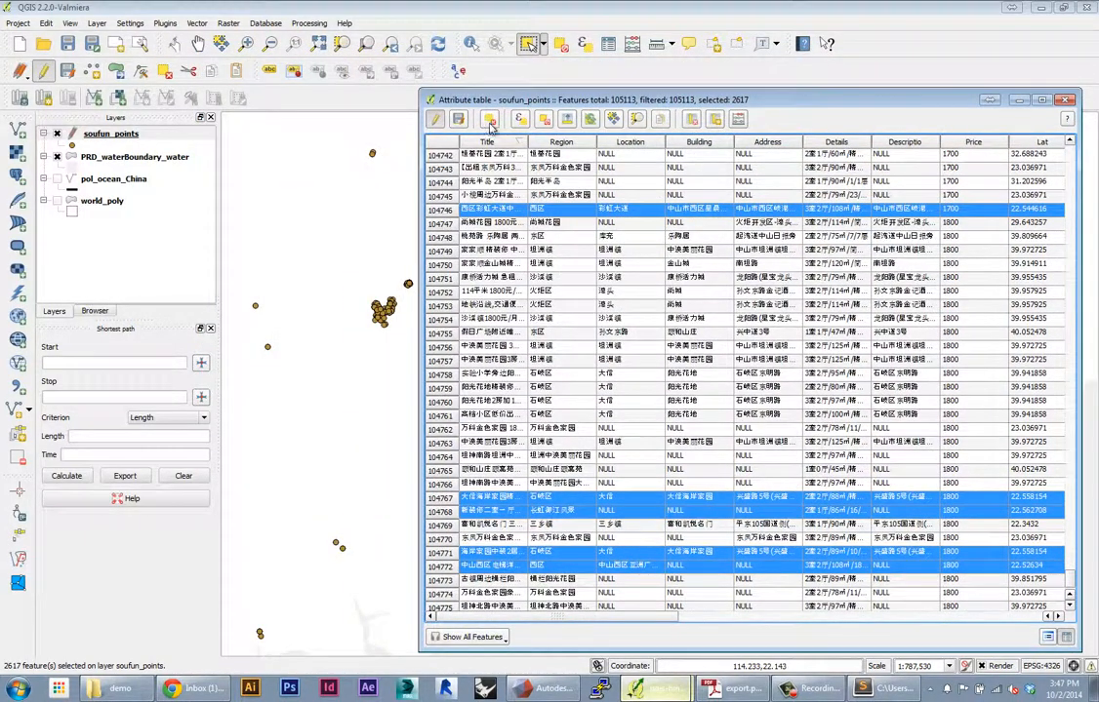
left_click_drag(515, 110, 303, 101)
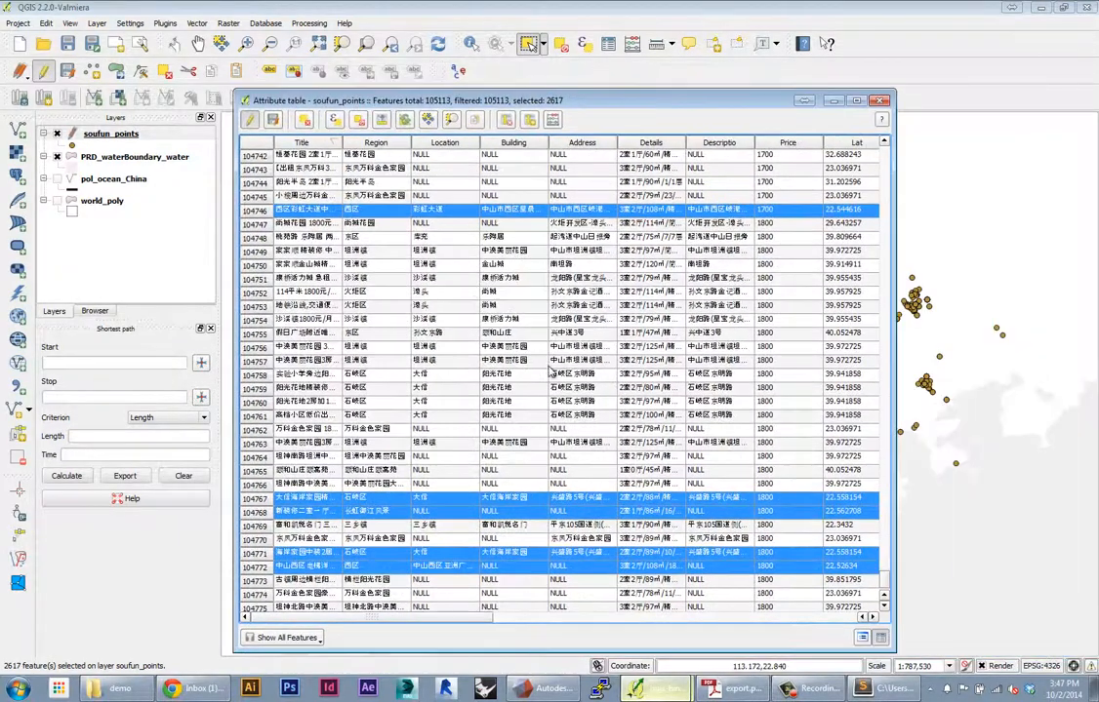
left_click_drag(550, 91, 673, 143)
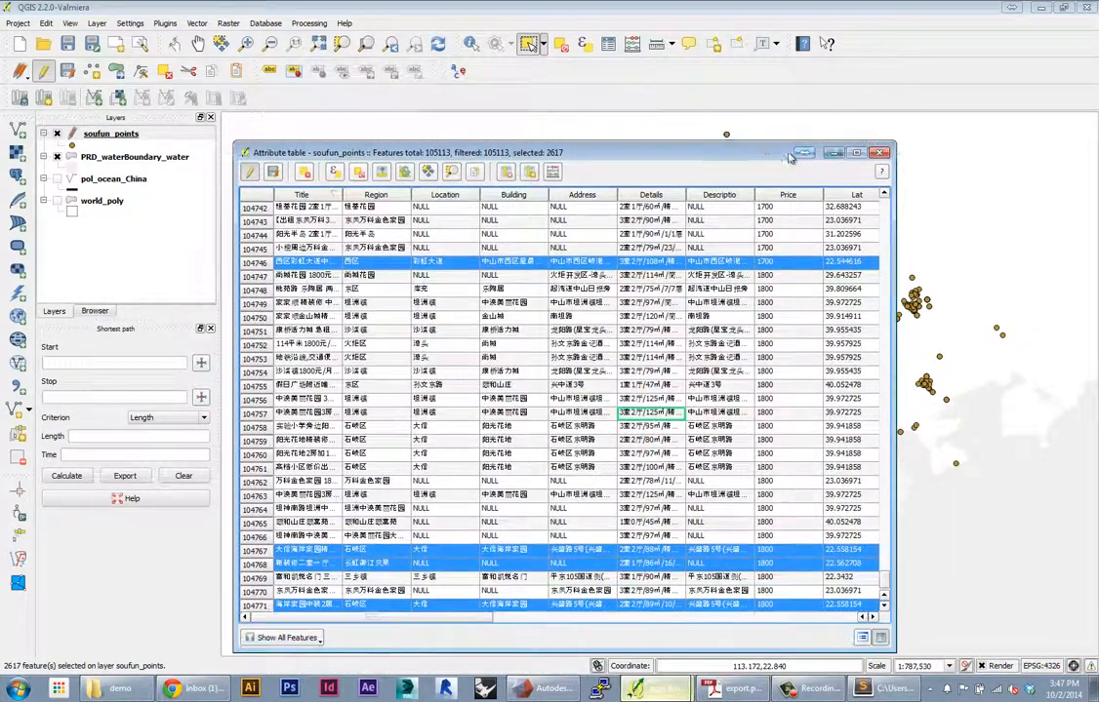
left_click(672, 128)
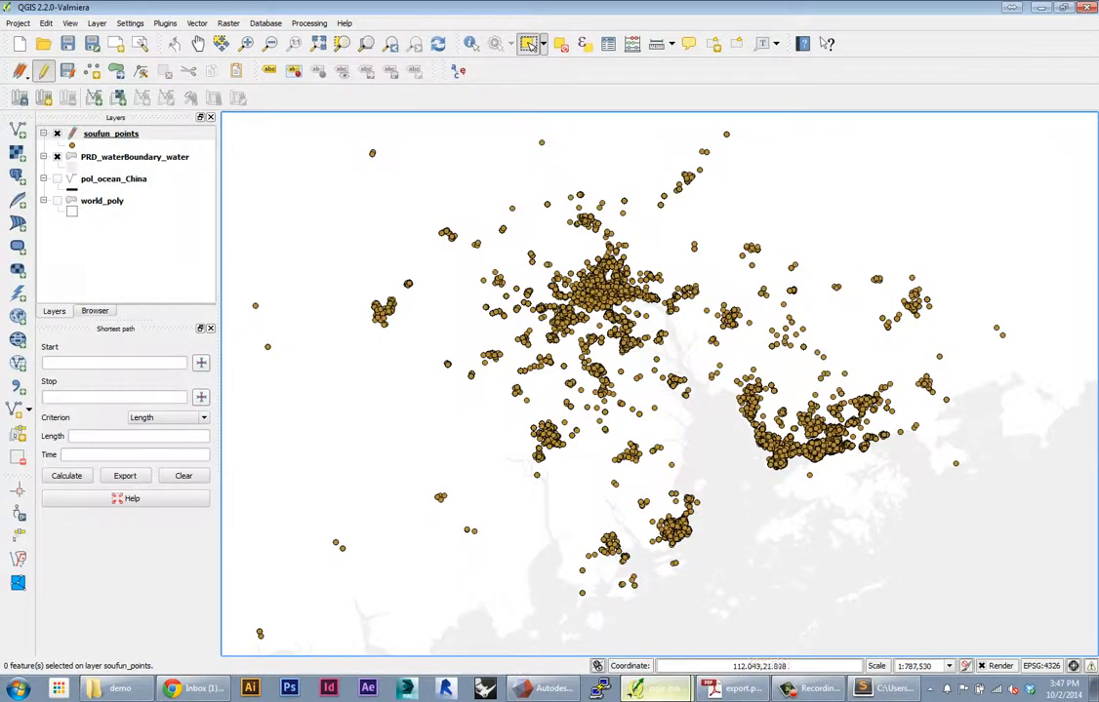
Delete the empty columns field_16, field_17, field_18, field_19 and field_20 from the soufun_points attribute table.
mouse_move(664, 687)
left_click(683, 659)
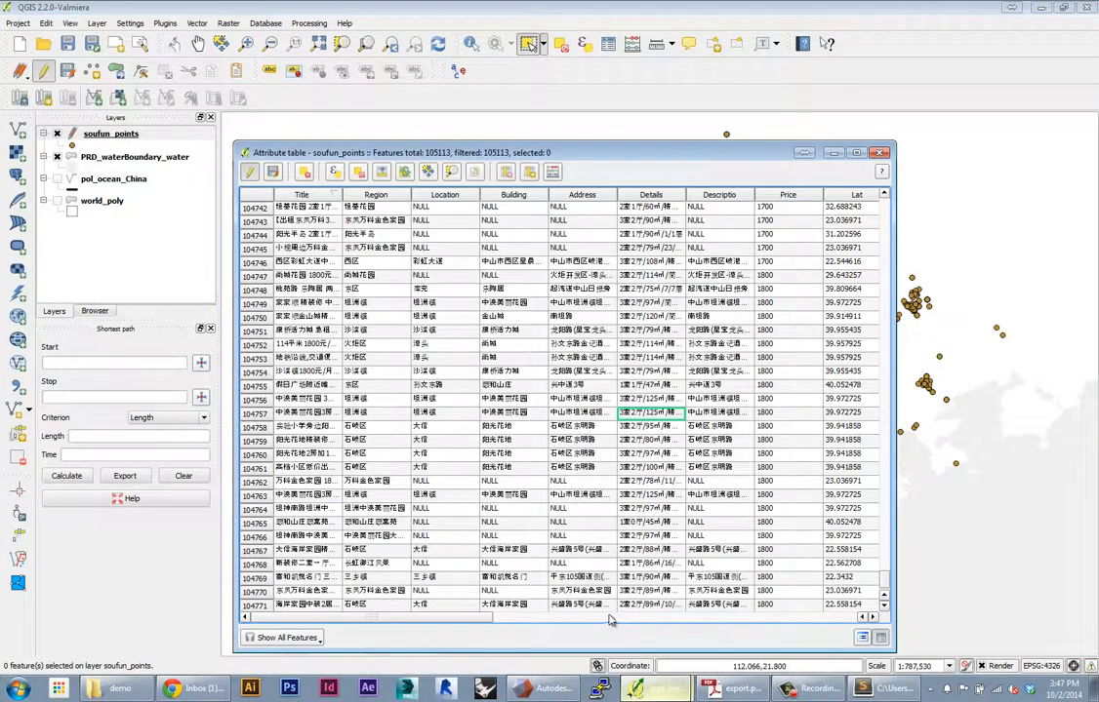
left_click(503, 622)
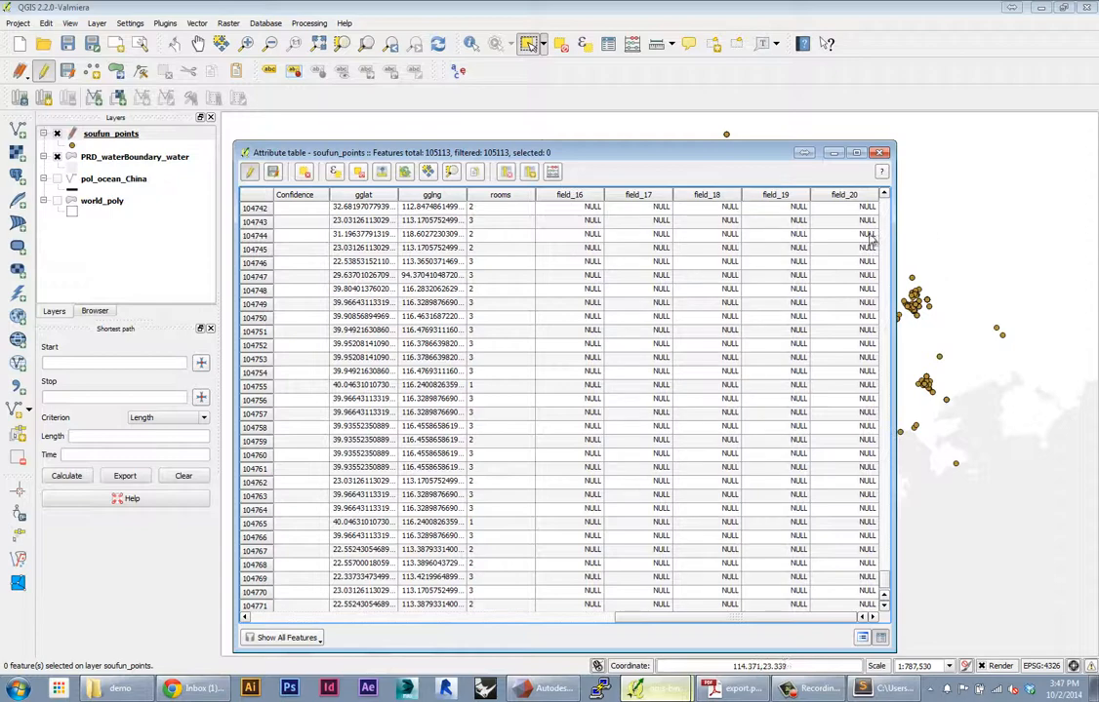
left_click_drag(584, 154, 683, 205)
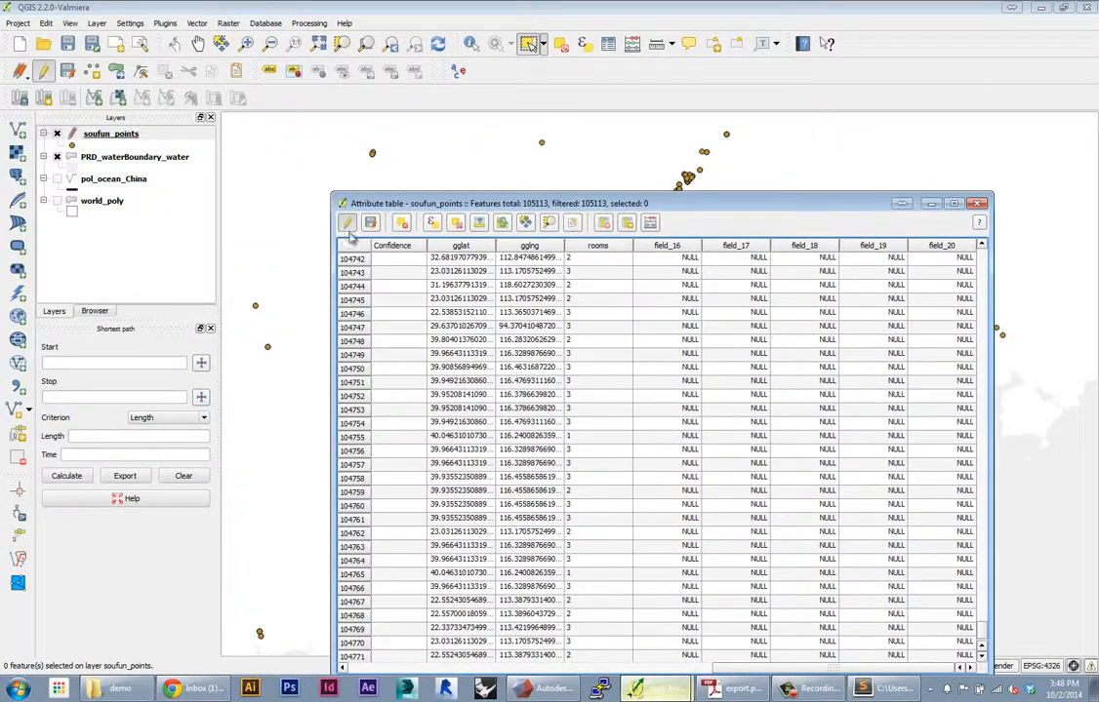
left_click_drag(374, 206, 196, 129)
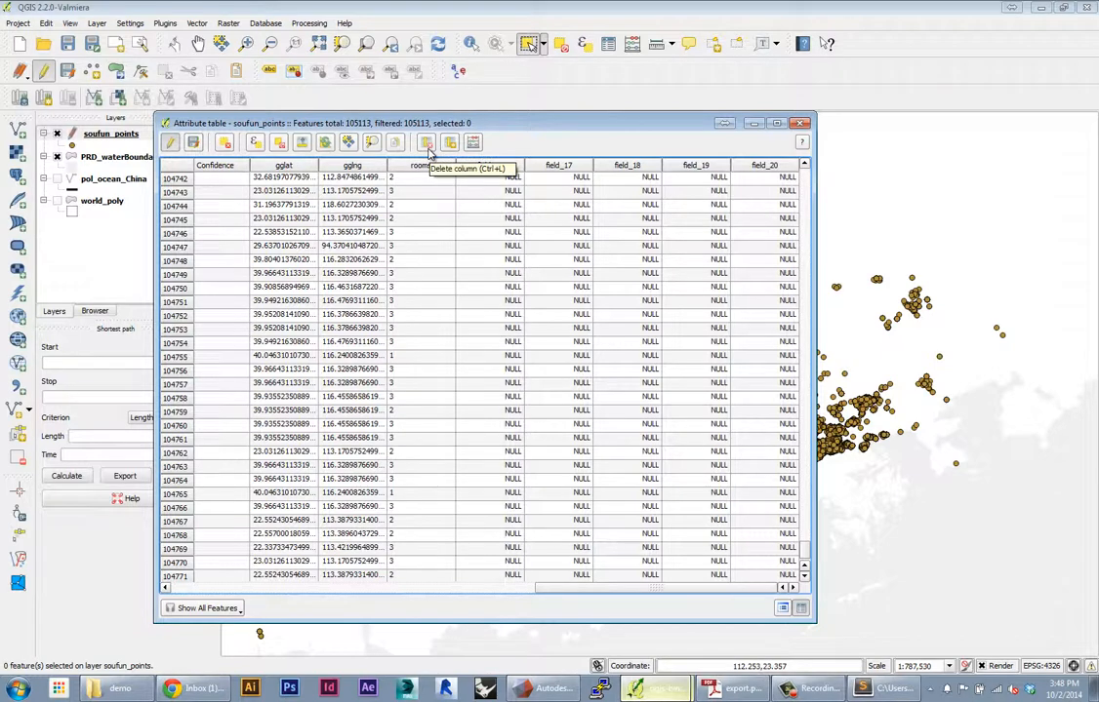
left_click(426, 144)
left_click_drag(499, 259, 286, 231)
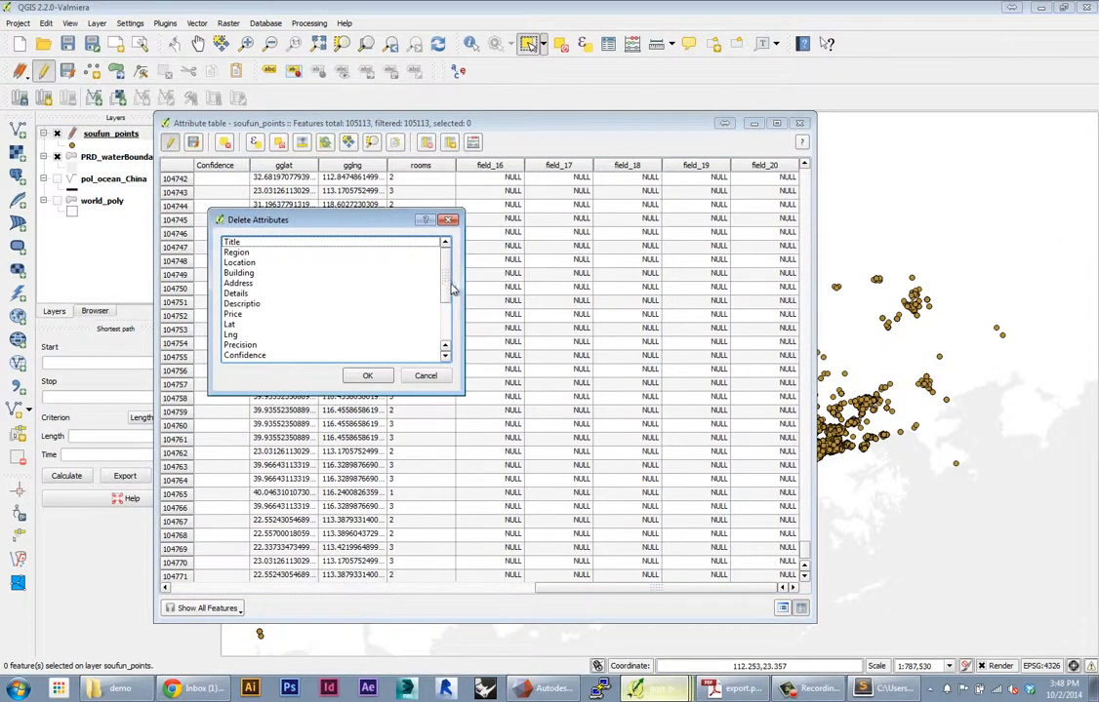
scroll(252, 322, "down", 3)
left_click_drag(250, 317, 264, 372)
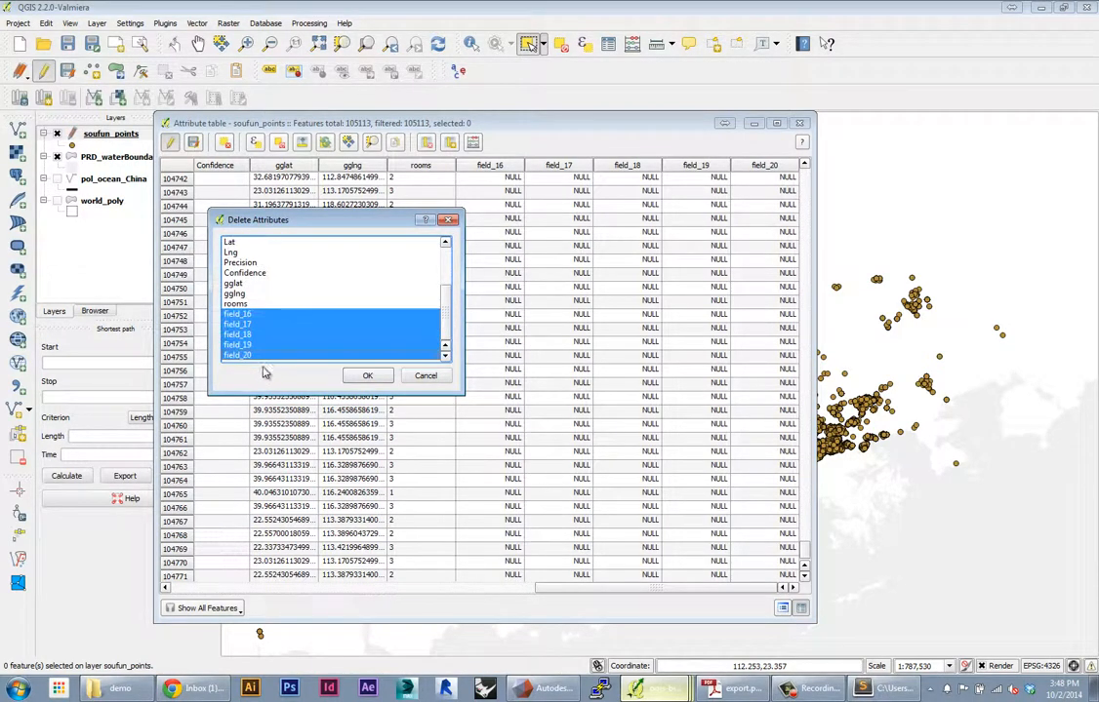
left_click(366, 376)
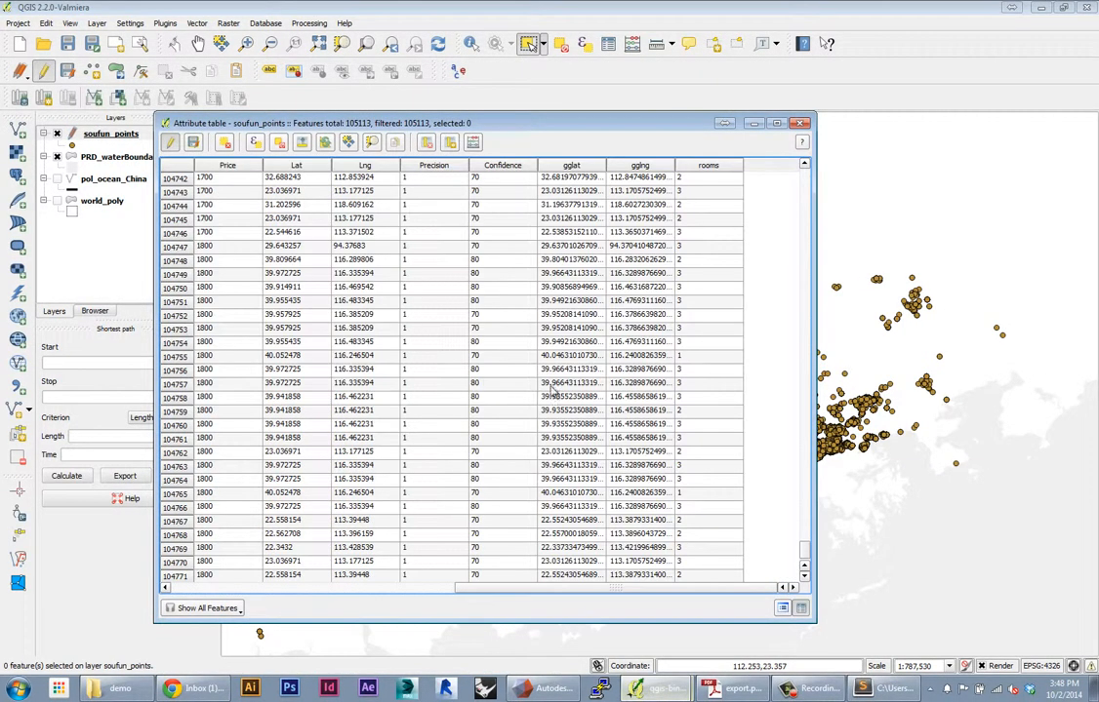
Stop editing soufun_points, saving the changes to the layer, and close the attribute table.
left_click_drag(805, 550, 808, 156)
left_click_drag(416, 118, 503, 123)
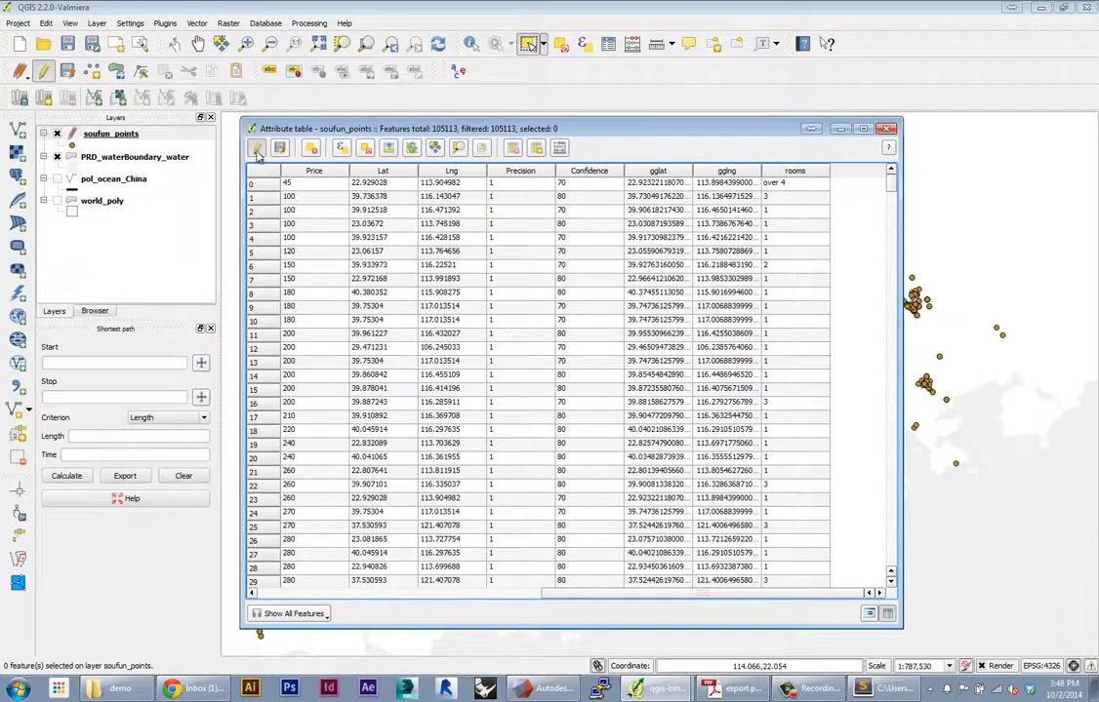
left_click(257, 149)
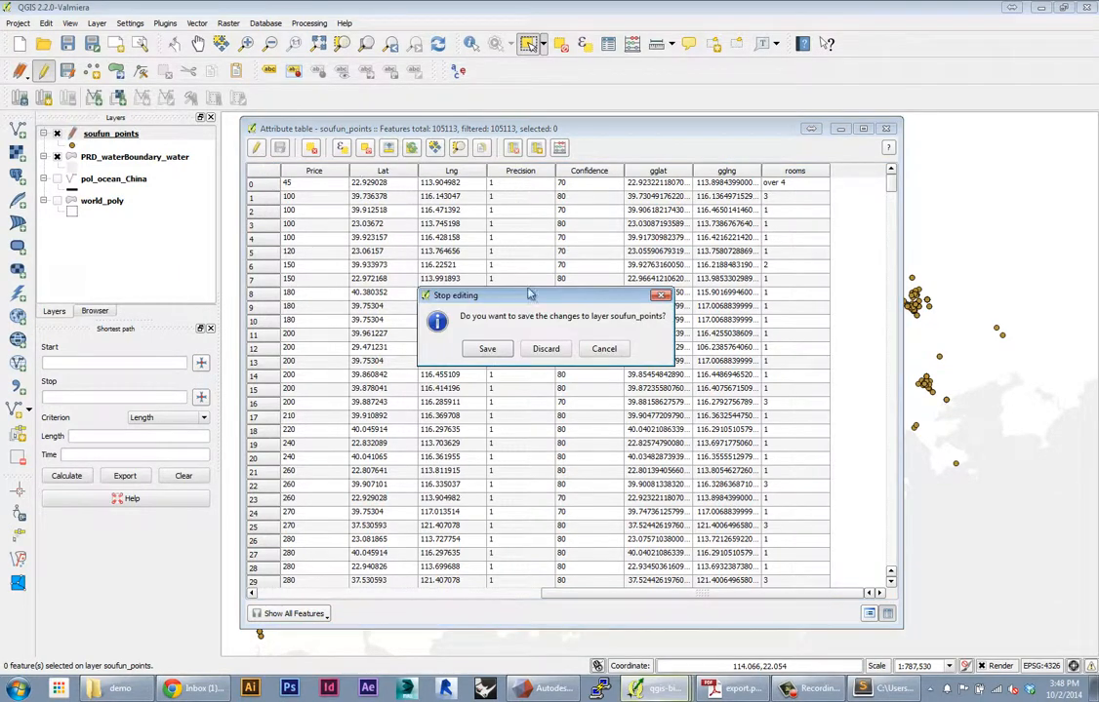
left_click(498, 351)
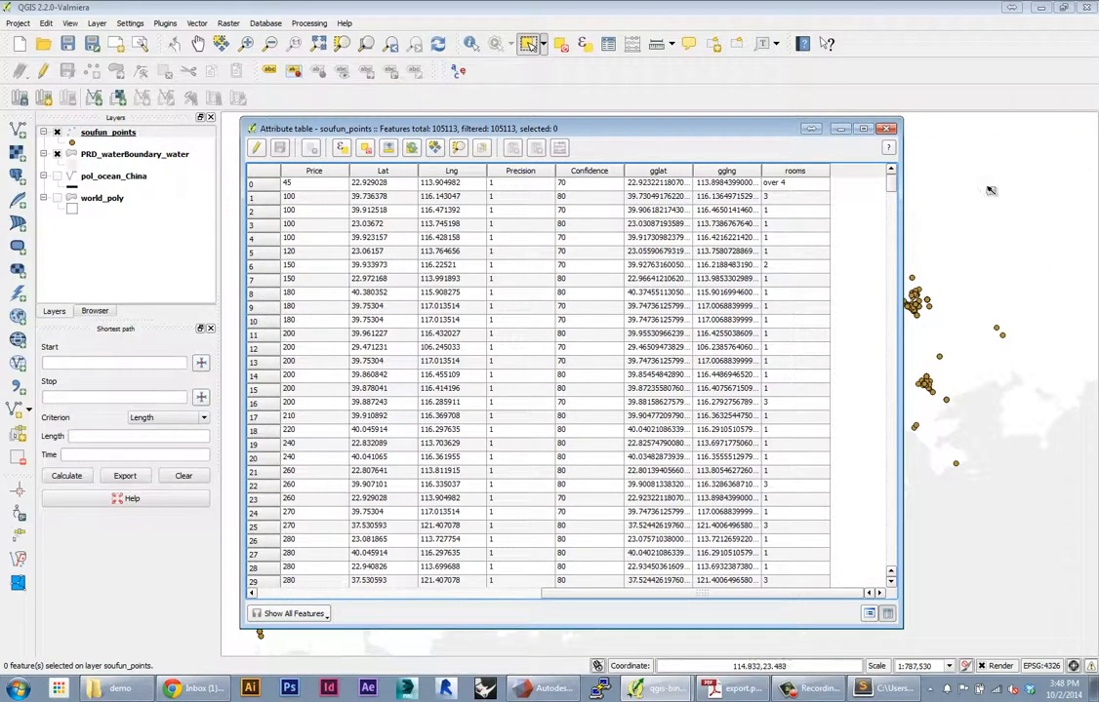
left_click(885, 128)
middle_click(660, 425)
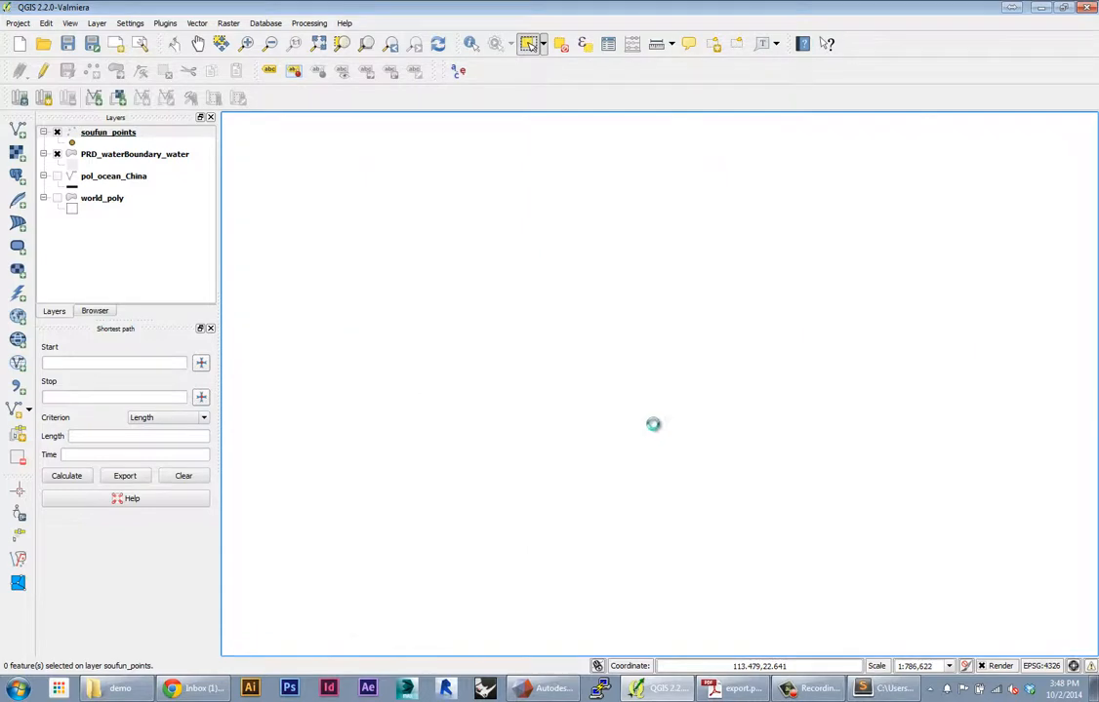